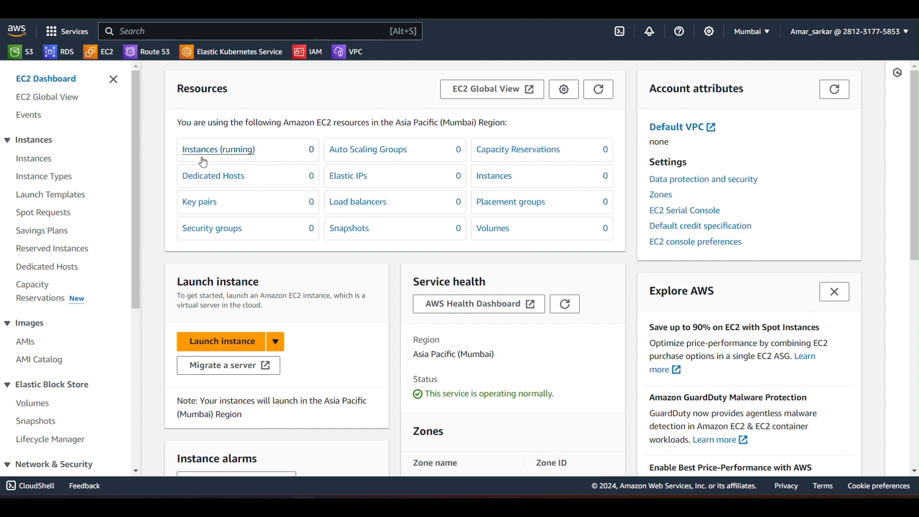
Step: Start launching a new EC2 instance and name it youtube
{"action": "left_click", "coordinate": [212, 153]}
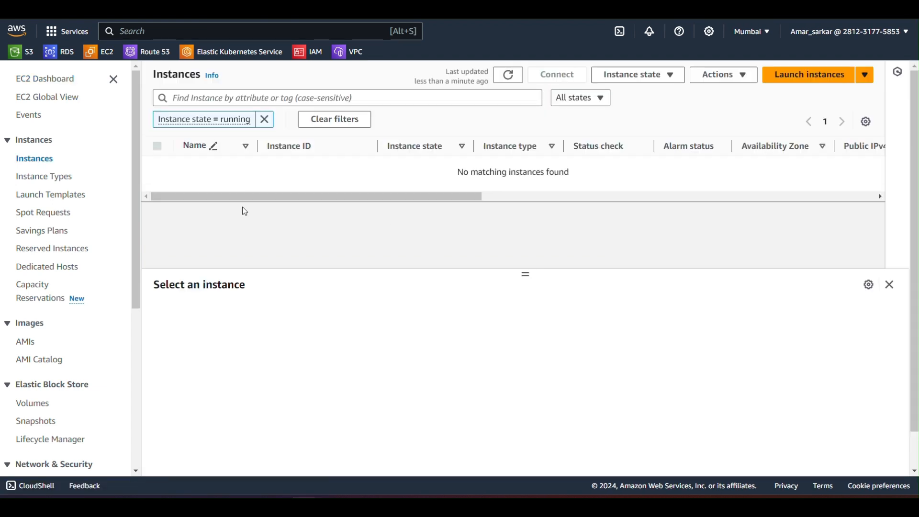
{"action": "left_click", "coordinate": [810, 77]}
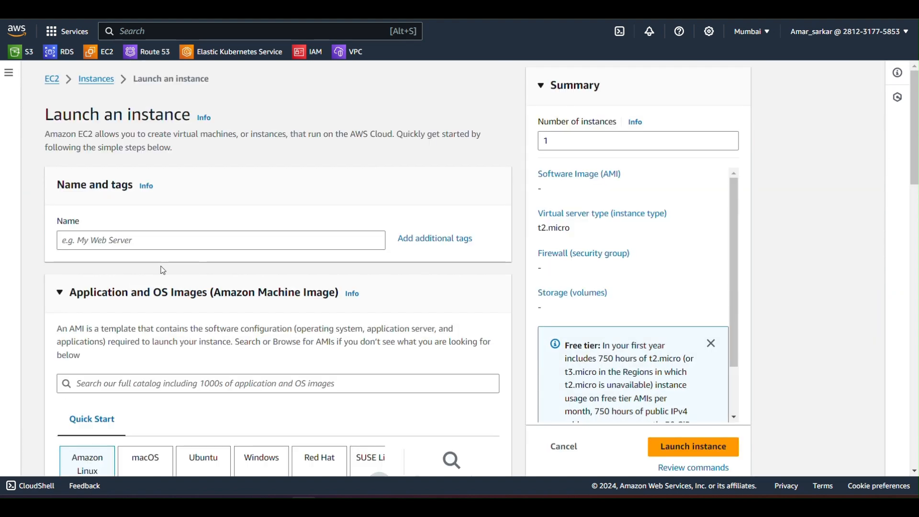
{"action": "scroll", "coordinate": [68, 235], "scroll_direction": "down", "scroll_amount": 3}
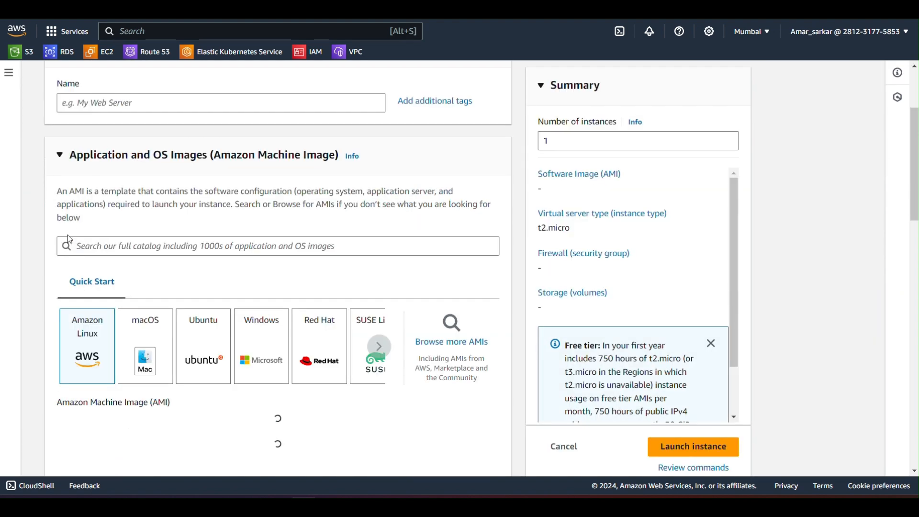
{"action": "left_click", "coordinate": [93, 102]}
{"action": "type", "text": "you"}
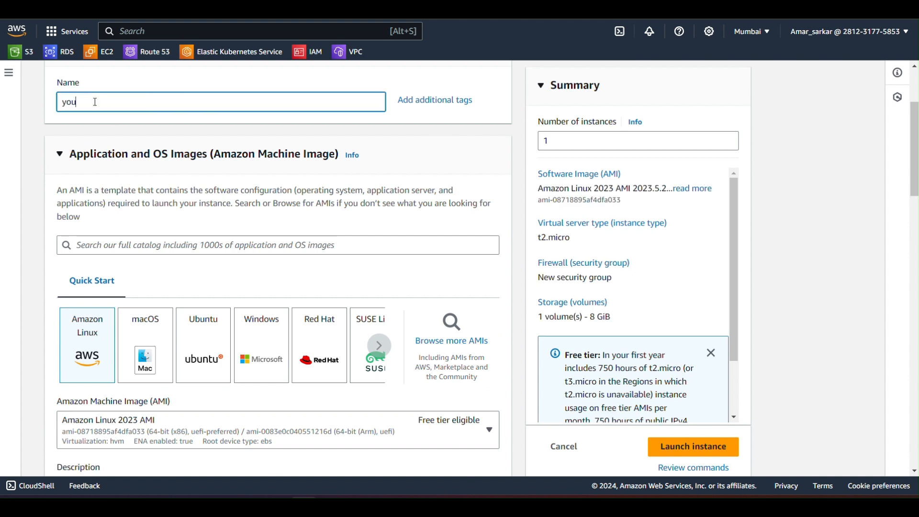
{"action": "type", "text": "tube"}
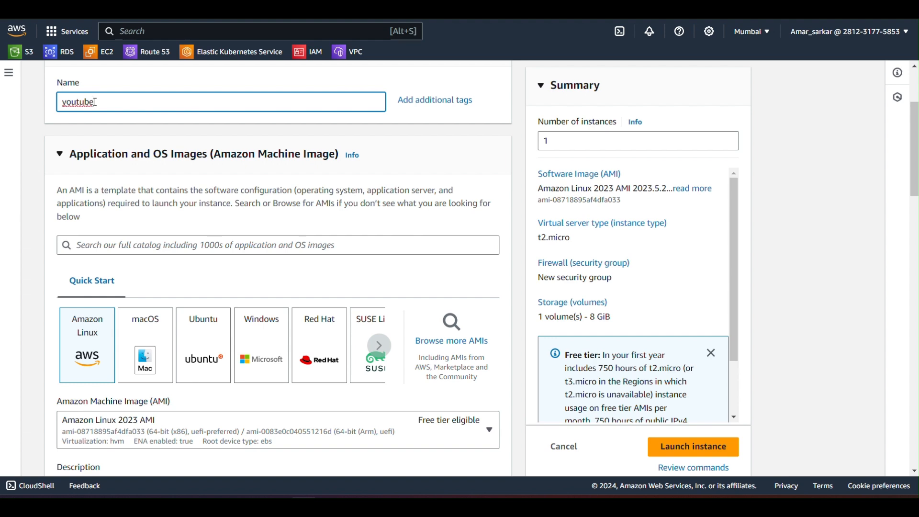
Step: Create an RSA key pair named youtube in .pem format for the instance login
{"action": "scroll", "coordinate": [132, 255], "scroll_direction": "down", "scroll_amount": 2}
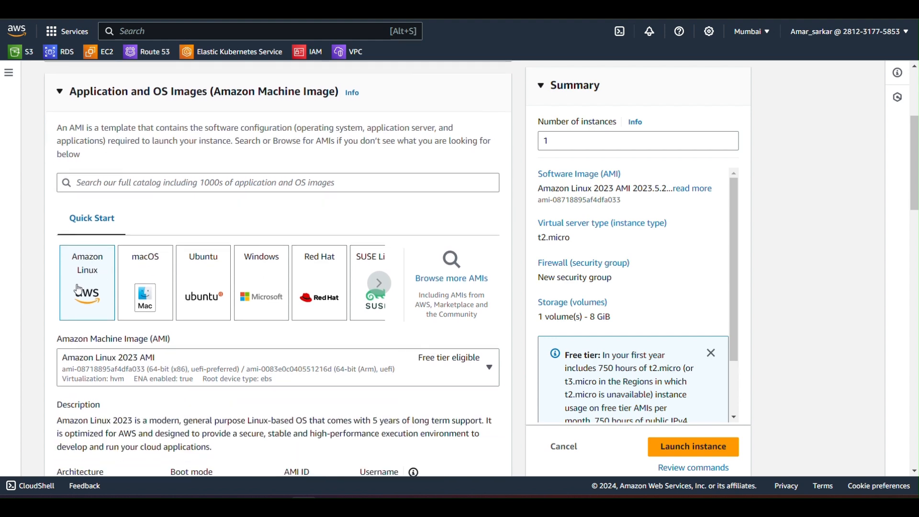
{"action": "scroll", "coordinate": [146, 269], "scroll_direction": "down", "scroll_amount": 5}
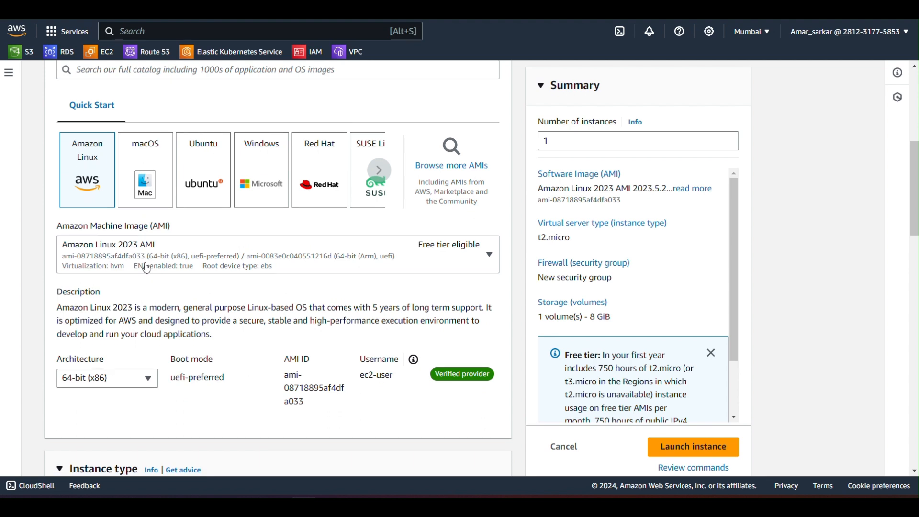
{"action": "scroll", "coordinate": [147, 265], "scroll_direction": "down", "scroll_amount": 2}
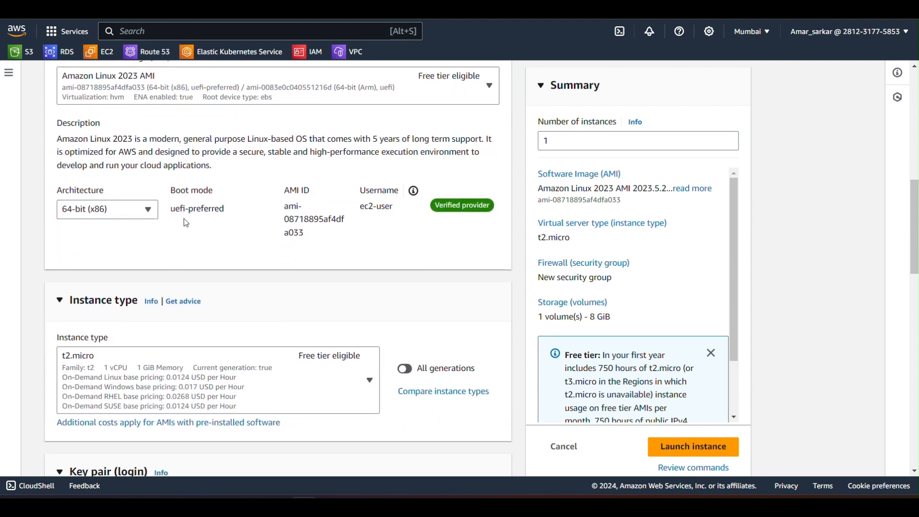
{"action": "scroll", "coordinate": [184, 221], "scroll_direction": "down", "scroll_amount": 5}
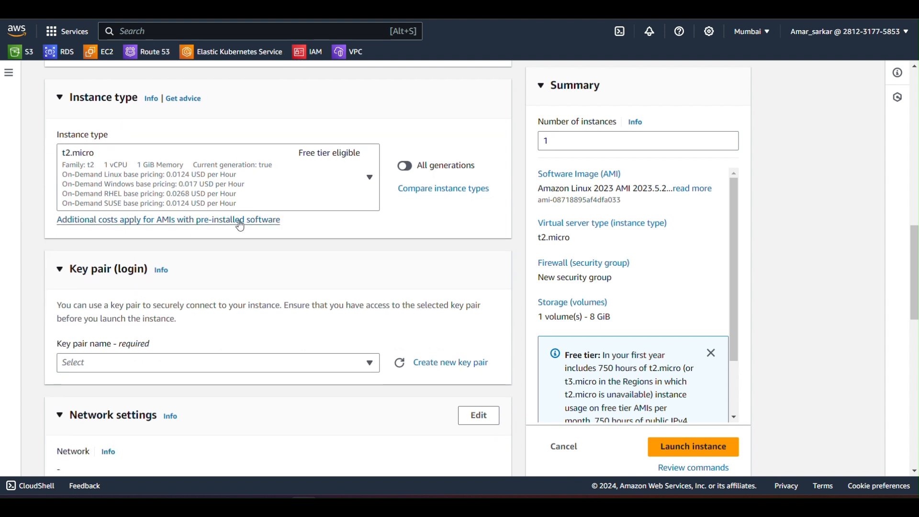
{"action": "scroll", "coordinate": [241, 225], "scroll_direction": "down", "scroll_amount": 3}
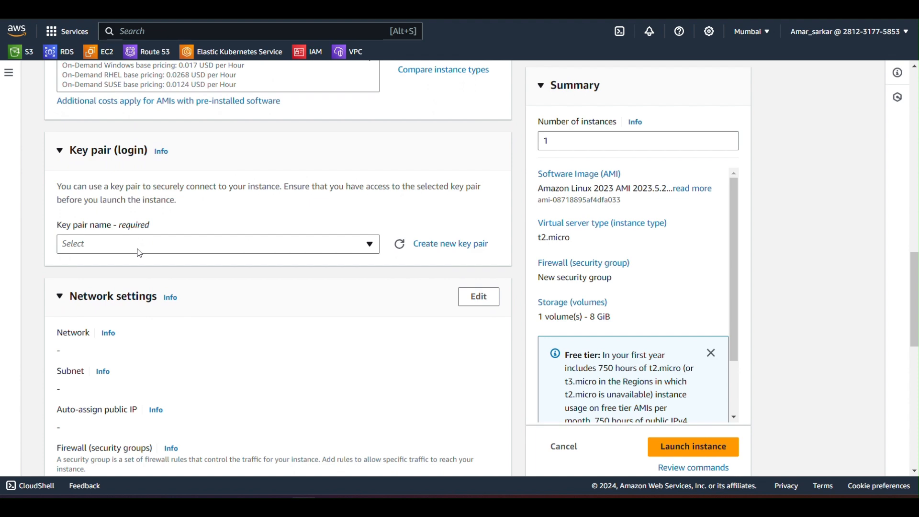
{"action": "left_click", "coordinate": [442, 245]}
{"action": "left_click", "coordinate": [339, 159]}
{"action": "type", "text": "youtube"}
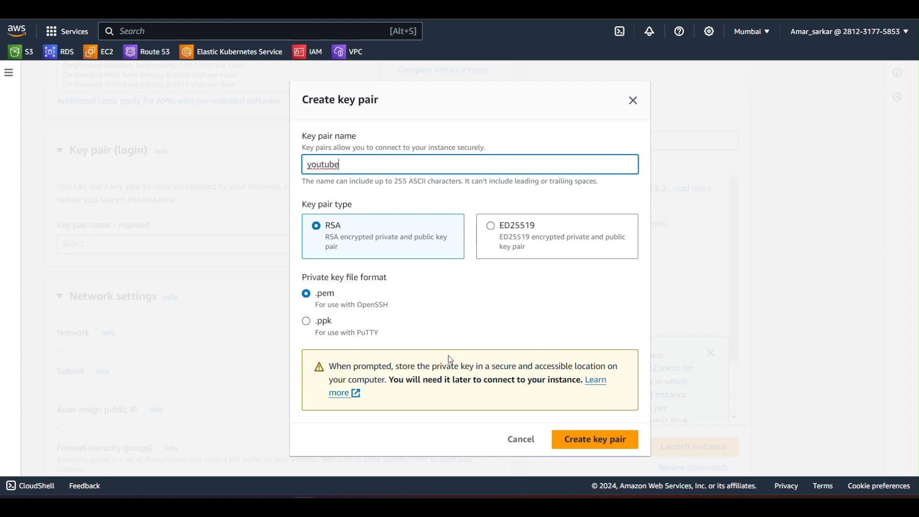
{"action": "left_click", "coordinate": [578, 442]}
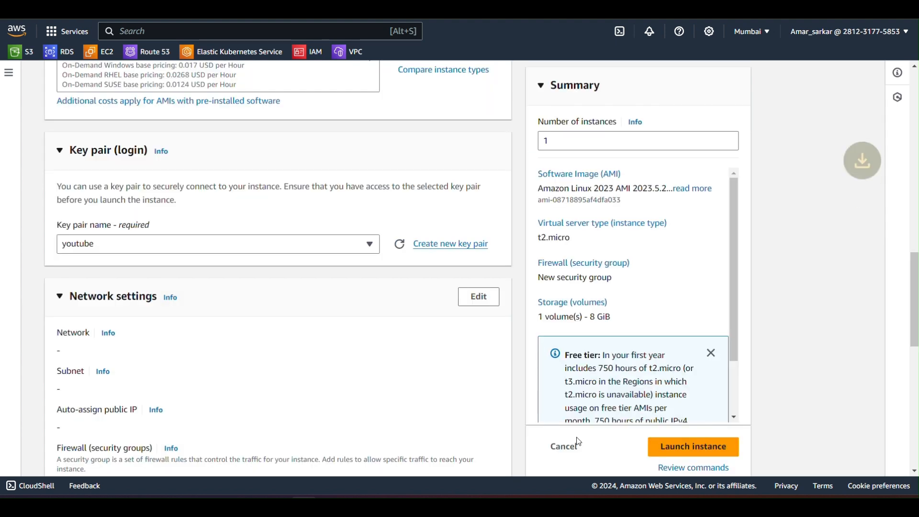
Step: Open the instance's network settings for editing and check which VPCs can be chosen
{"action": "scroll", "coordinate": [113, 288], "scroll_direction": "down", "scroll_amount": 4}
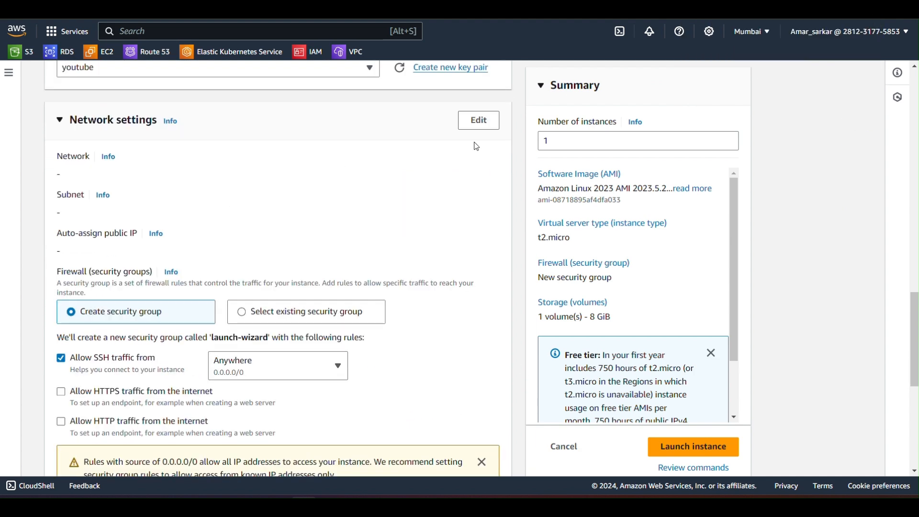
{"action": "left_click", "coordinate": [479, 121]}
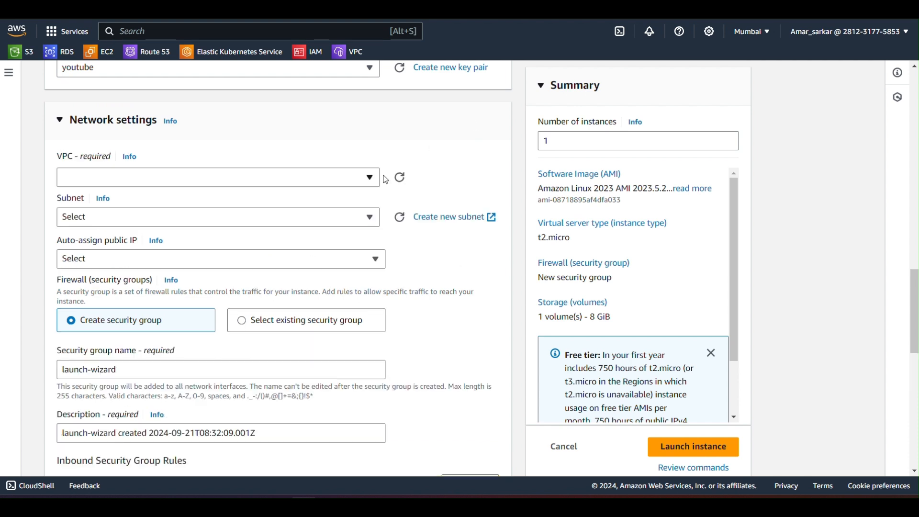
{"action": "left_click", "coordinate": [117, 182]}
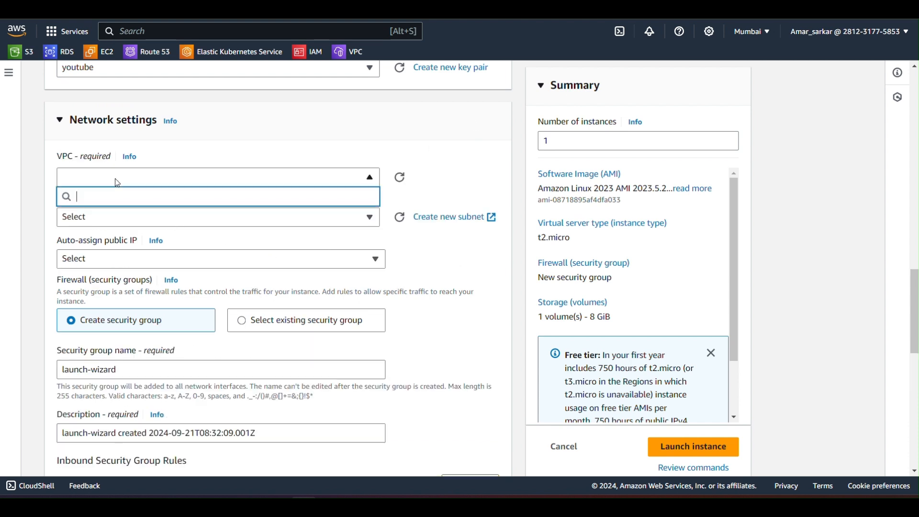
{"action": "left_click", "coordinate": [117, 182]}
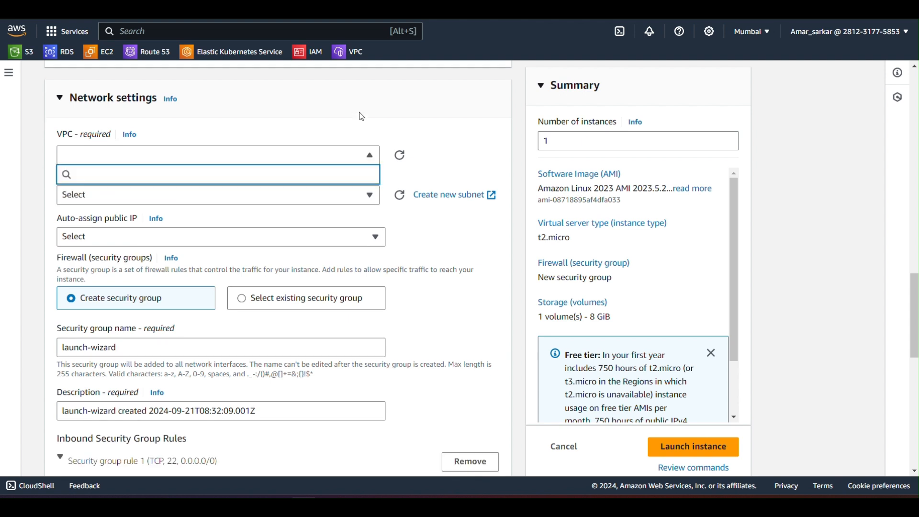
Step: Start a new VPC with the VPC and more option and set its auto-generated name tag to youtube
{"action": "left_click", "coordinate": [346, 54]}
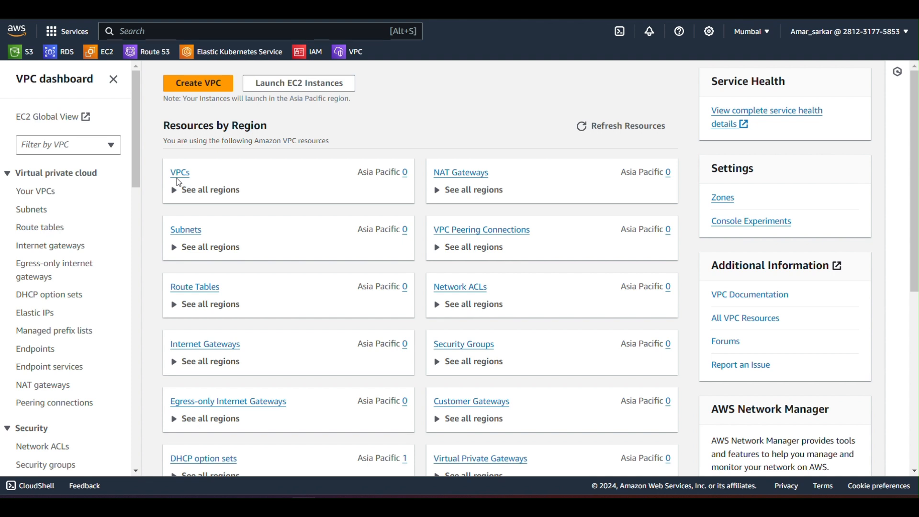
{"action": "left_click", "coordinate": [178, 174]}
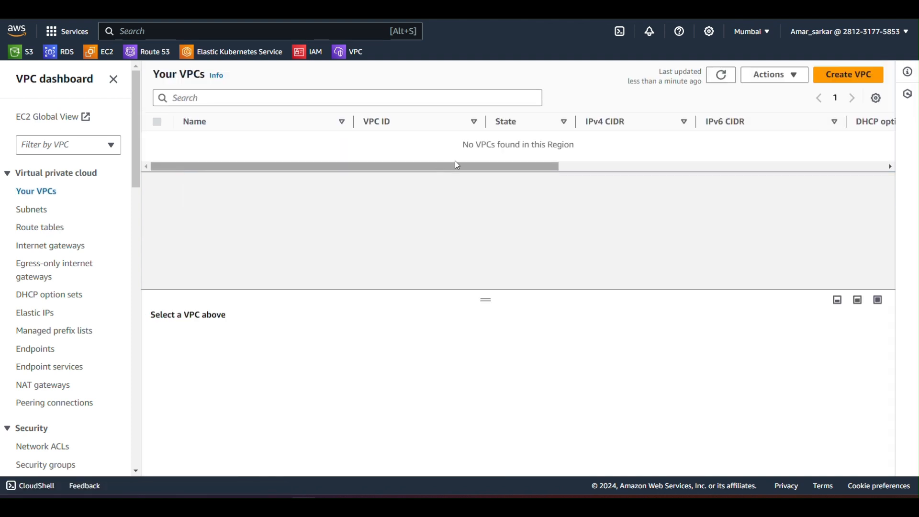
{"action": "left_click", "coordinate": [865, 76]}
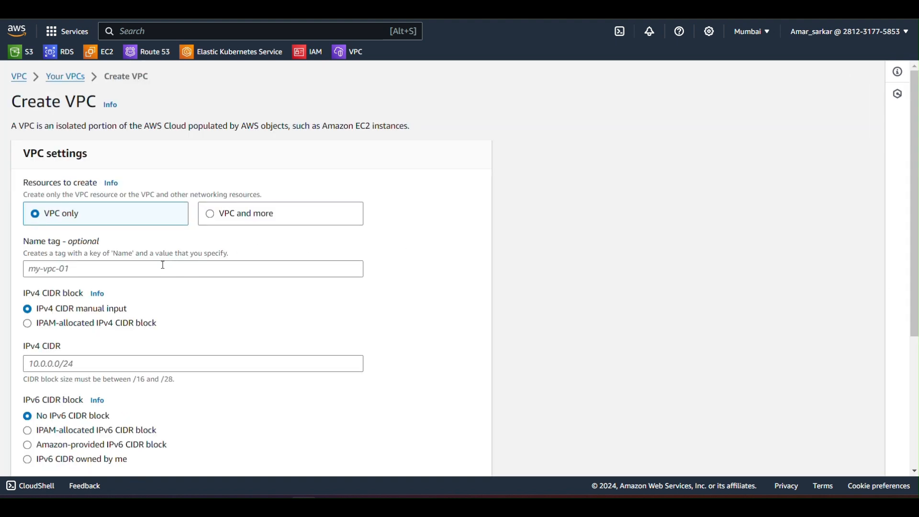
{"action": "left_click", "coordinate": [209, 217]}
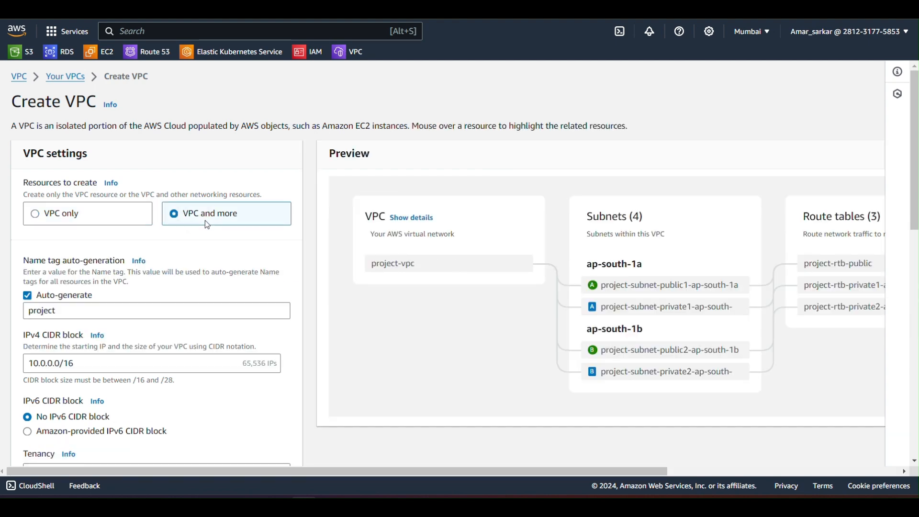
{"action": "scroll", "coordinate": [168, 283], "scroll_direction": "down", "scroll_amount": 2}
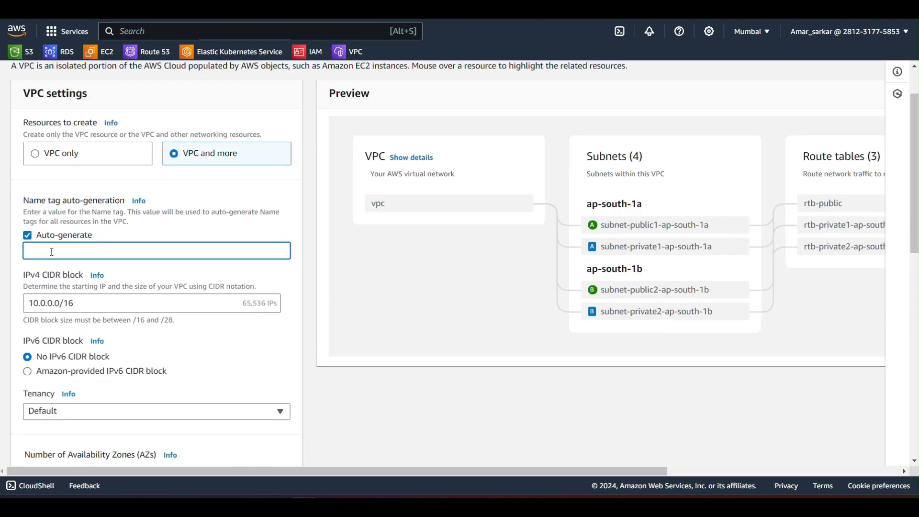
{"action": "type", "text": "youtube"}
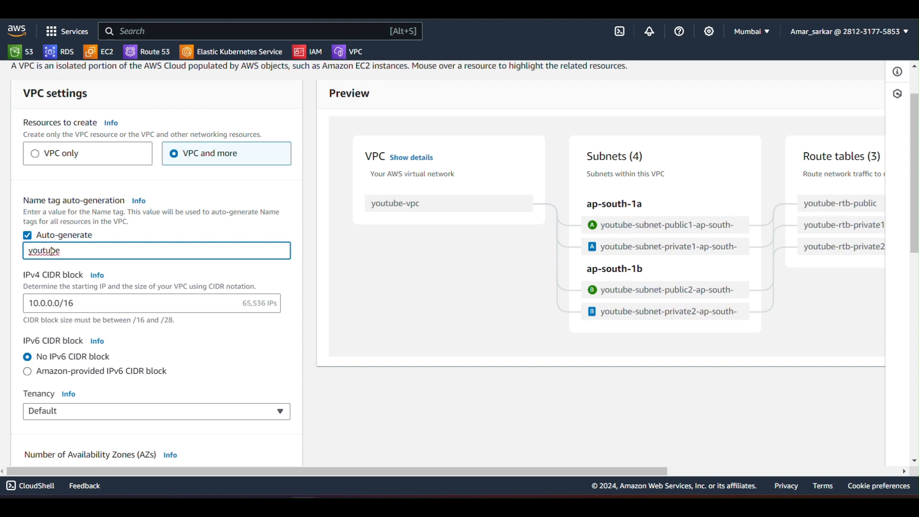
Step: Set the number of Availability Zones for the new VPC to 1
{"action": "scroll", "coordinate": [78, 296], "scroll_direction": "down", "scroll_amount": 3}
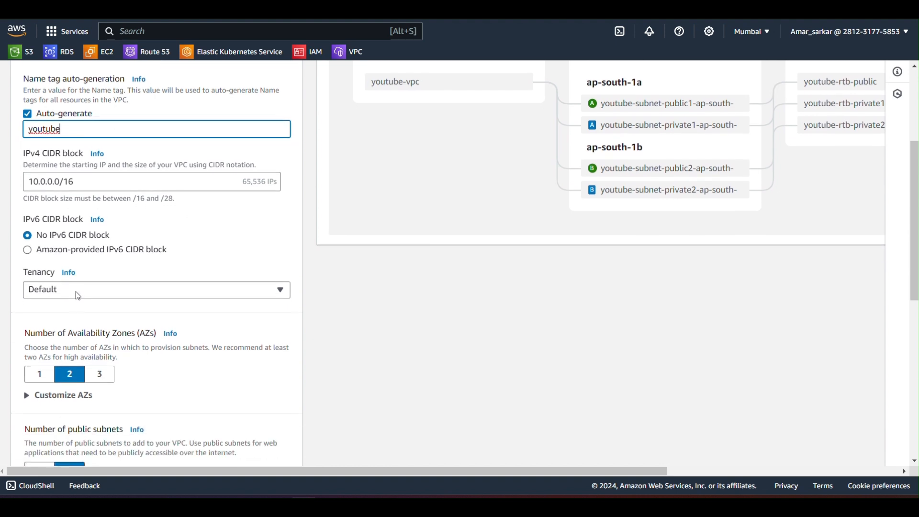
{"action": "scroll", "coordinate": [96, 269], "scroll_direction": "down", "scroll_amount": 2}
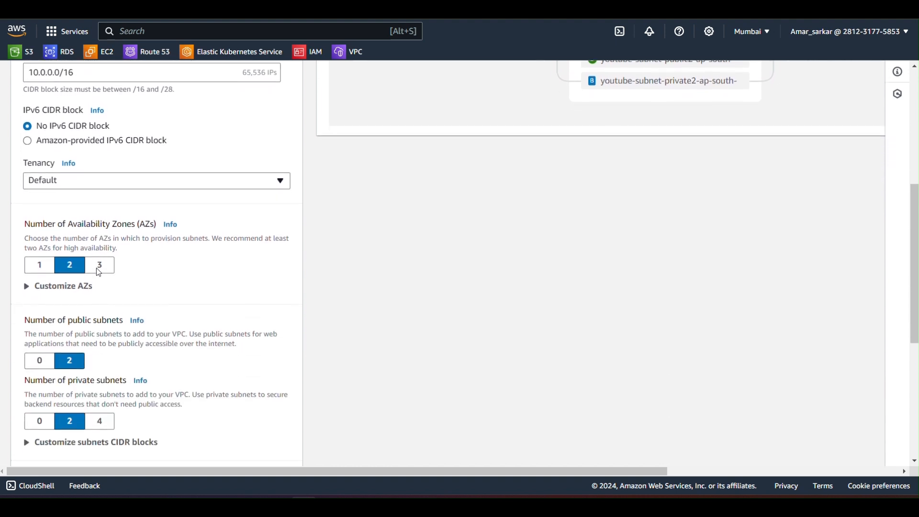
{"action": "left_click", "coordinate": [40, 261]}
Step: Create the VPC with VPC endpoints set to None and both DNS hostnames and DNS resolution disabled
{"action": "scroll", "coordinate": [75, 313], "scroll_direction": "down", "scroll_amount": 1}
{"action": "scroll", "coordinate": [75, 314], "scroll_direction": "down", "scroll_amount": 2}
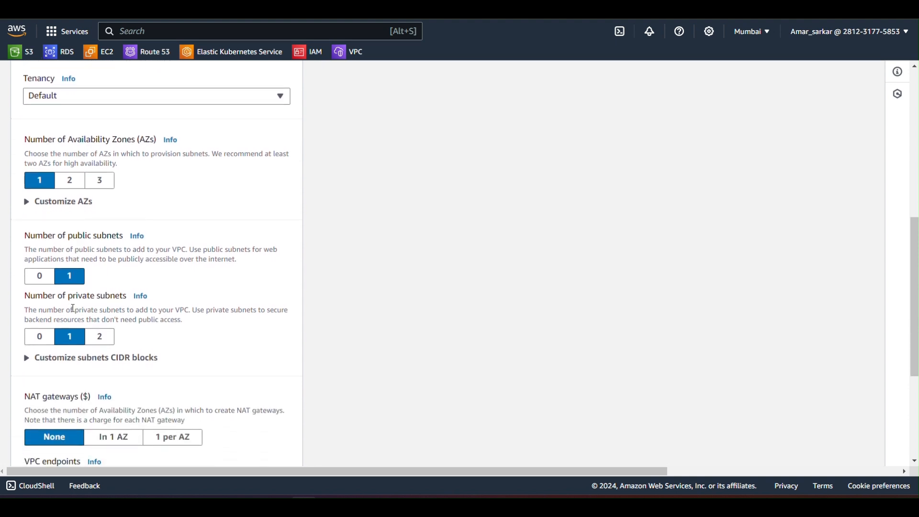
{"action": "scroll", "coordinate": [97, 277], "scroll_direction": "down", "scroll_amount": 5}
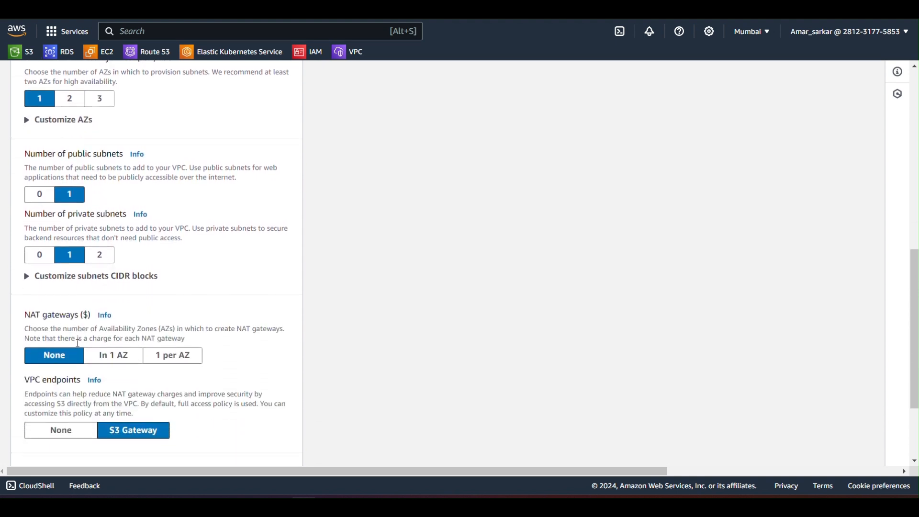
{"action": "scroll", "coordinate": [136, 321], "scroll_direction": "down", "scroll_amount": 2}
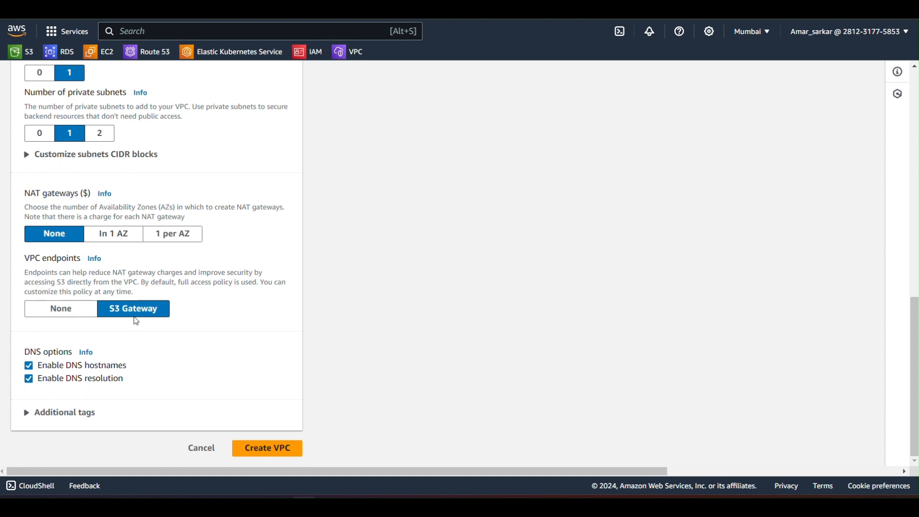
{"action": "left_click", "coordinate": [64, 312]}
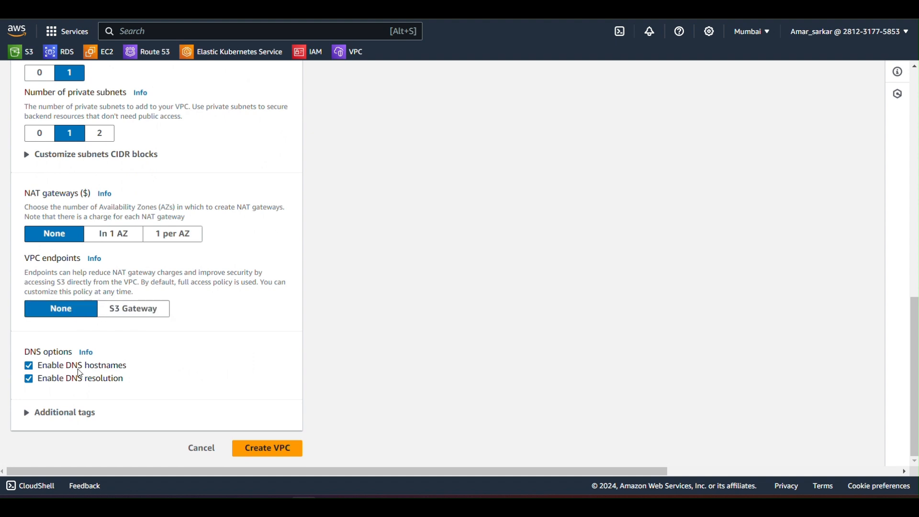
{"action": "left_click", "coordinate": [29, 368]}
{"action": "left_click", "coordinate": [29, 381]}
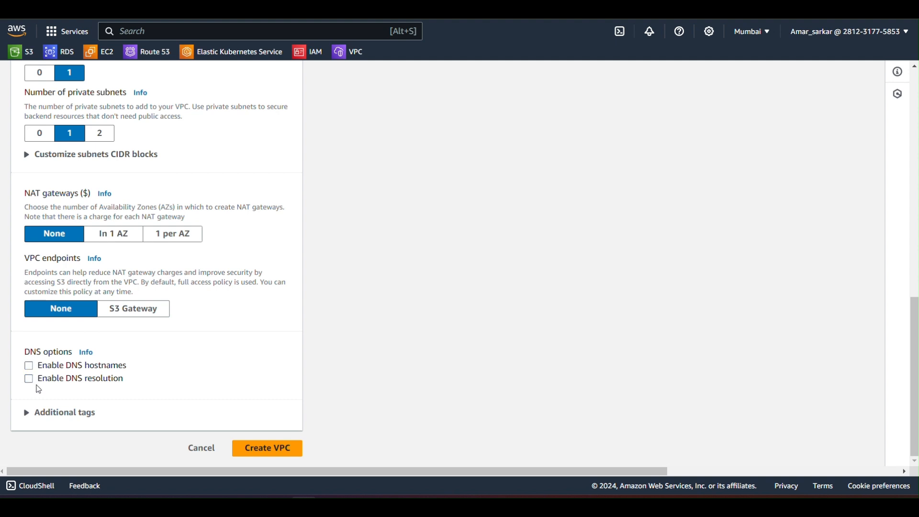
{"action": "left_click", "coordinate": [271, 447]}
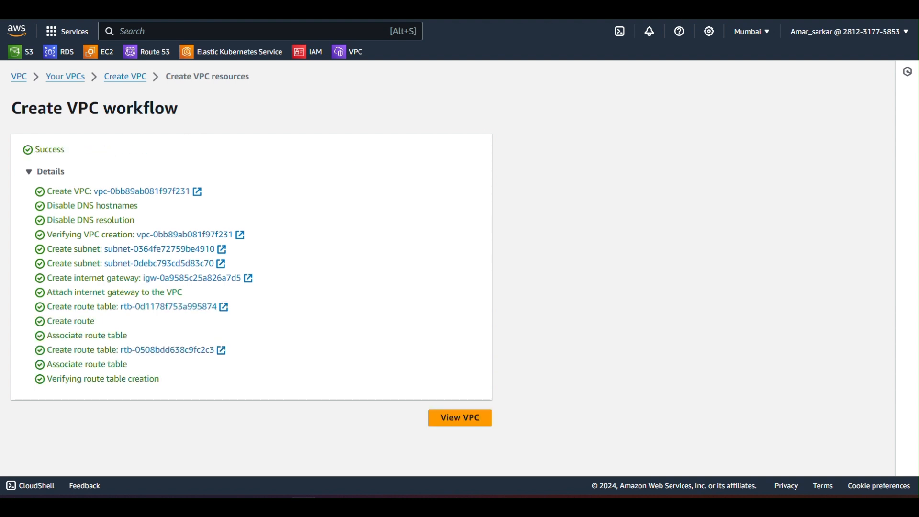
Step: Return to the instance launch form and refresh its network choices to use youtube-vpc and the youtube-subnet-public1-ap-south-1a subnet
{"action": "key", "text": "ctrl+shift+Tab"}
{"action": "left_click", "coordinate": [403, 160]}
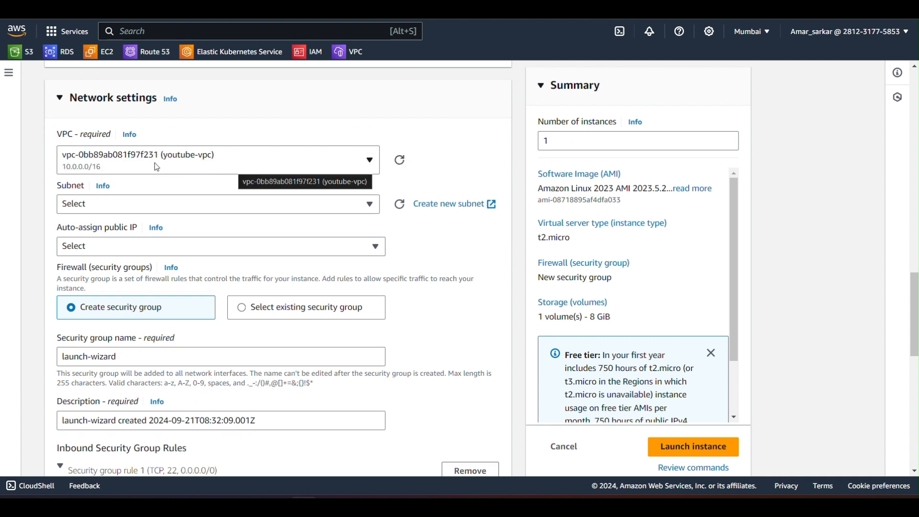
{"action": "left_click", "coordinate": [216, 205]}
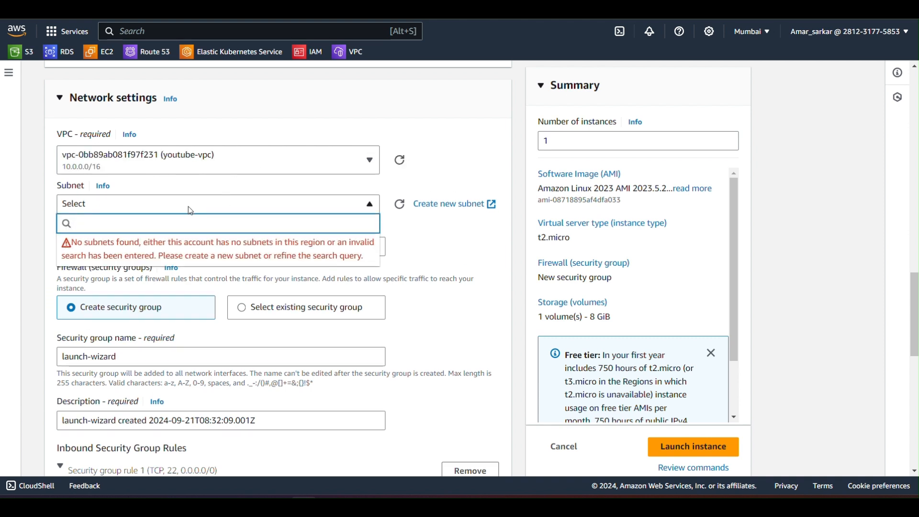
{"action": "left_click", "coordinate": [400, 204]}
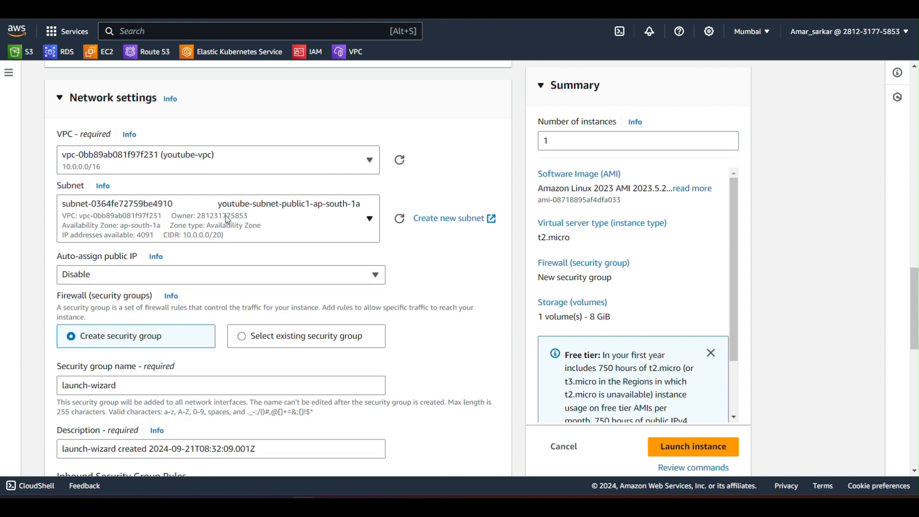
Step: Enable auto-assignment of a public IP in the instance's network settings
{"action": "scroll", "coordinate": [232, 276], "scroll_direction": "down", "scroll_amount": 2}
{"action": "left_click", "coordinate": [200, 195]}
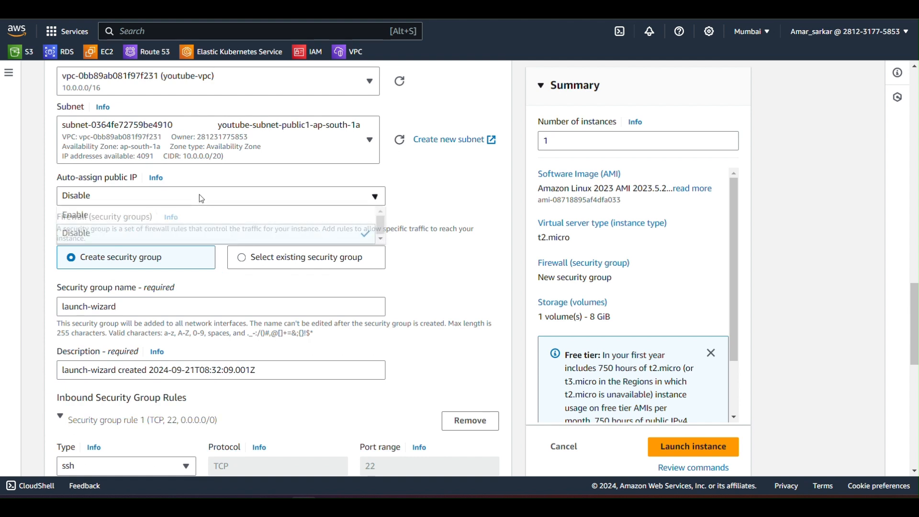
{"action": "left_click", "coordinate": [102, 216]}
{"action": "scroll", "coordinate": [165, 240], "scroll_direction": "down", "scroll_amount": 1}
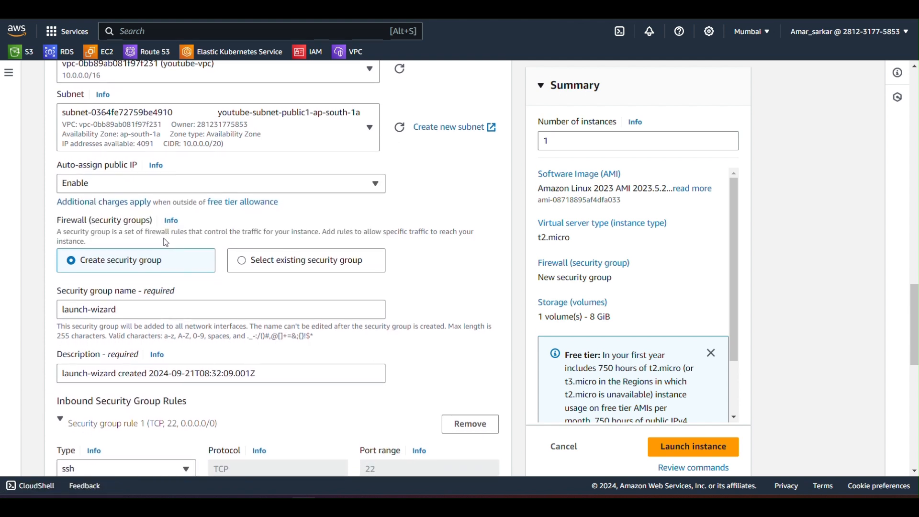
Step: Name the new security group youtube_SG in the instance's firewall settings
{"action": "scroll", "coordinate": [165, 242], "scroll_direction": "down", "scroll_amount": 3}
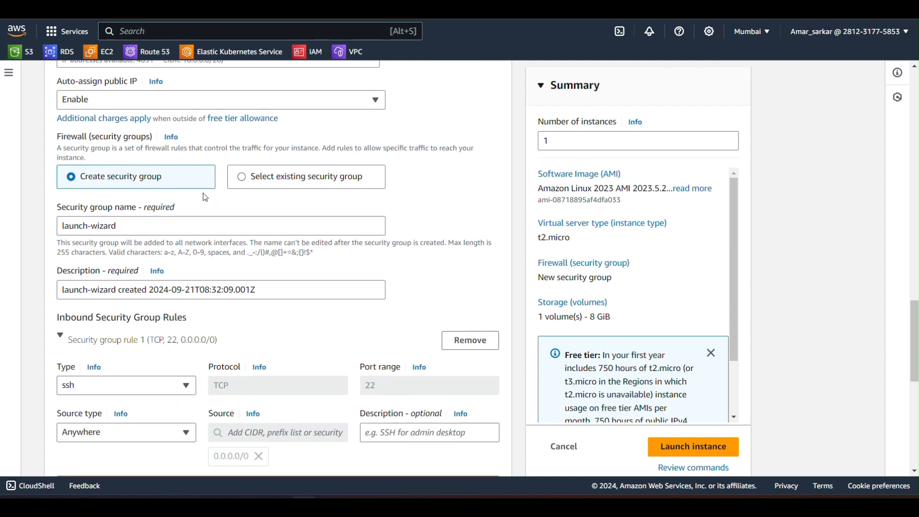
{"action": "scroll", "coordinate": [128, 241], "scroll_direction": "down", "scroll_amount": 1}
{"action": "left_click", "coordinate": [120, 192]}
{"action": "left_click_drag", "start_coordinate": [120, 191], "coordinate": [39, 195]}
{"action": "type", "text": "youtub"}
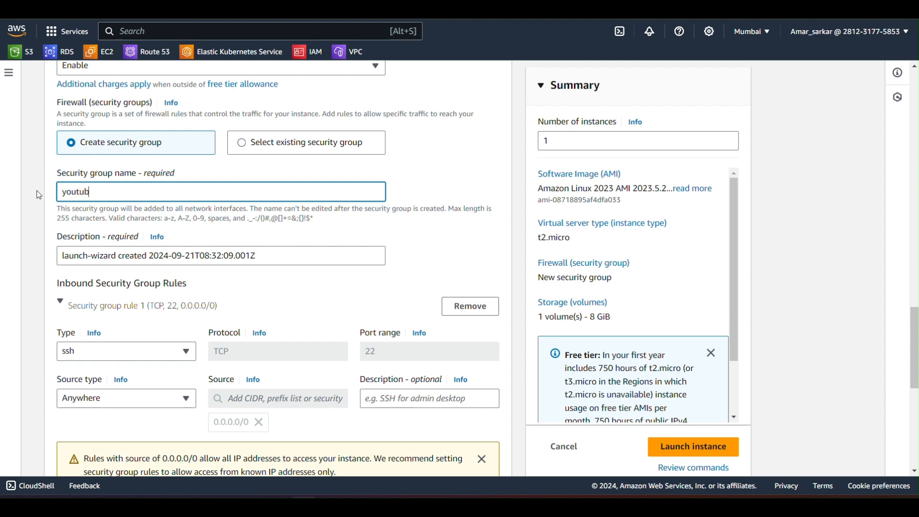
{"action": "type", "text": "e_SG"}
Step: Replace the security group's description with "code and cloud with" followed by the channel owner's first name
{"action": "scroll", "coordinate": [39, 195], "scroll_direction": "down", "scroll_amount": 2}
{"action": "left_click_drag", "start_coordinate": [266, 204], "coordinate": [50, 191]}
{"action": "key", "text": "BackSpace"}
{"action": "type", "text": "code and cloud with amar"}
Step: Launch the instance, keeping the default SSH rule and 8 GiB gp3 storage
{"action": "scroll", "coordinate": [129, 257], "scroll_direction": "down", "scroll_amount": 2}
{"action": "scroll", "coordinate": [187, 278], "scroll_direction": "down", "scroll_amount": 5}
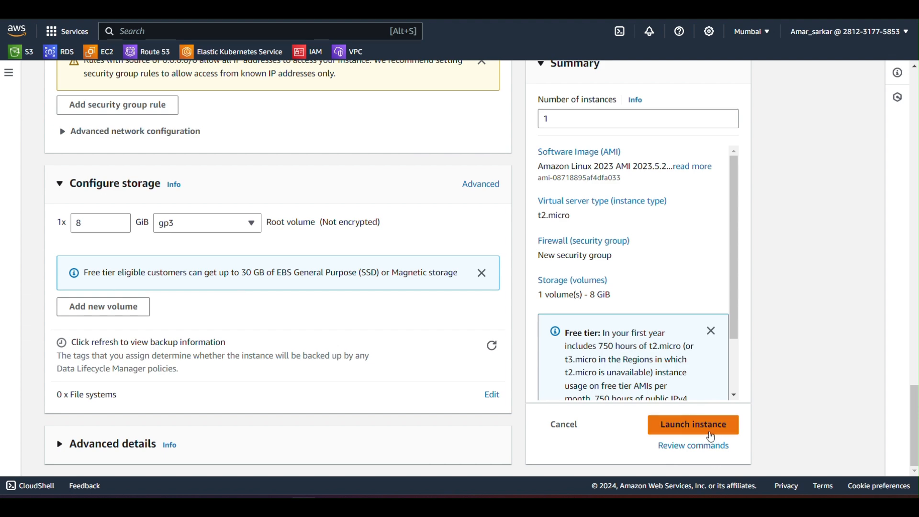
{"action": "left_click", "coordinate": [714, 435]}
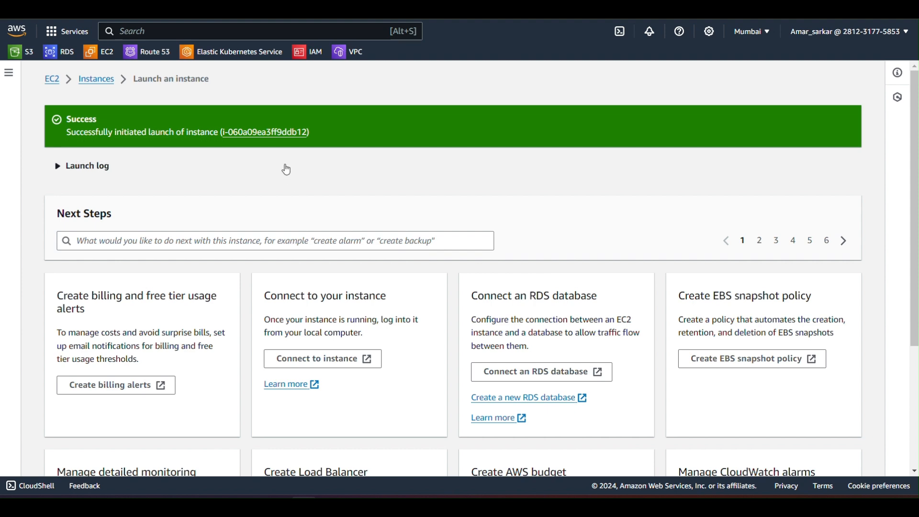
Step: Go to the launched instance in the instance list, refresh its status and open the youtube instance's summary
{"action": "left_click", "coordinate": [247, 134]}
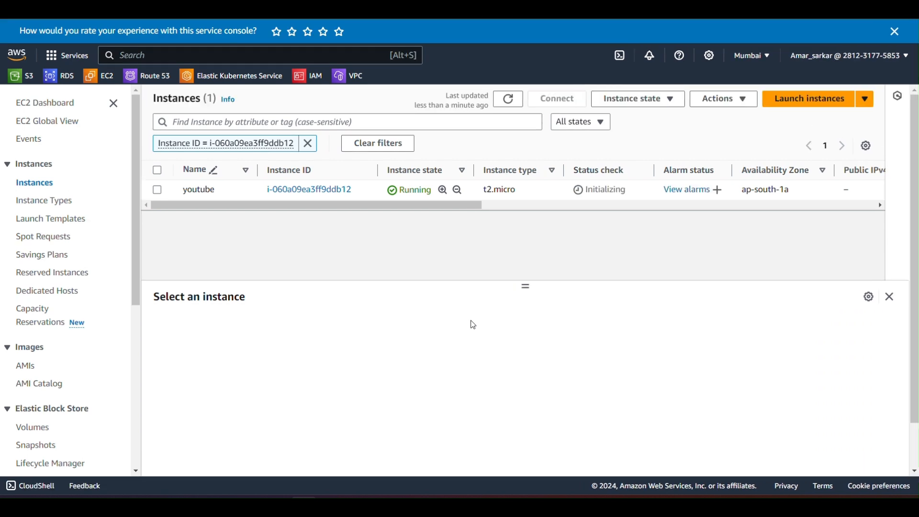
{"action": "left_click", "coordinate": [498, 76]}
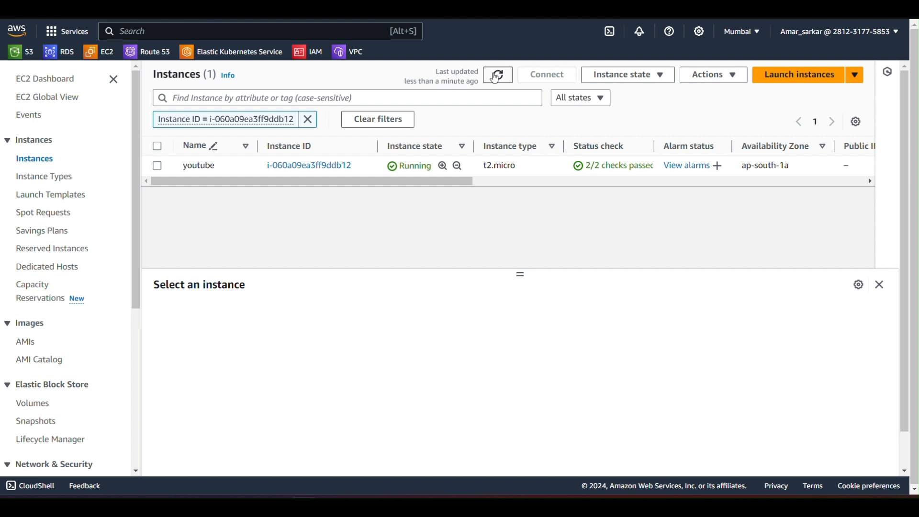
{"action": "left_click", "coordinate": [302, 166]}
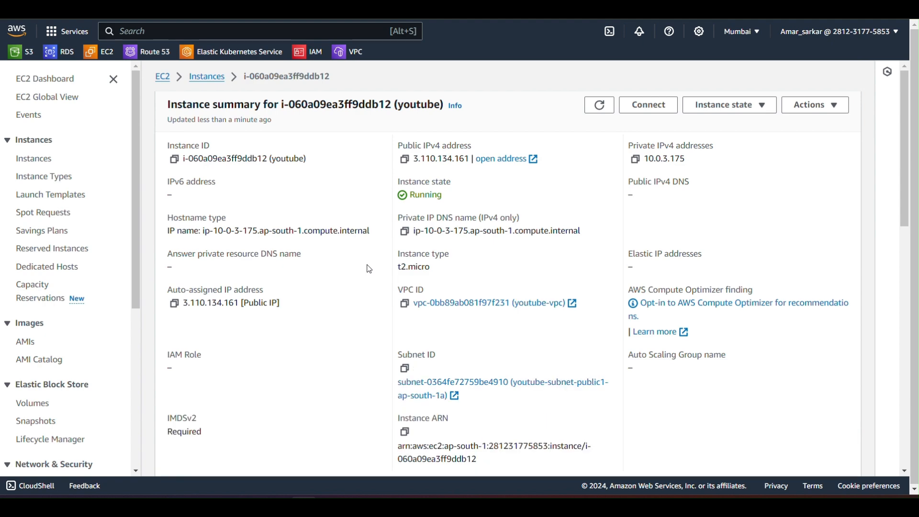
Step: Open the SSH client connection instructions for the youtube instance and copy the example ssh command
{"action": "left_click", "coordinate": [648, 104]}
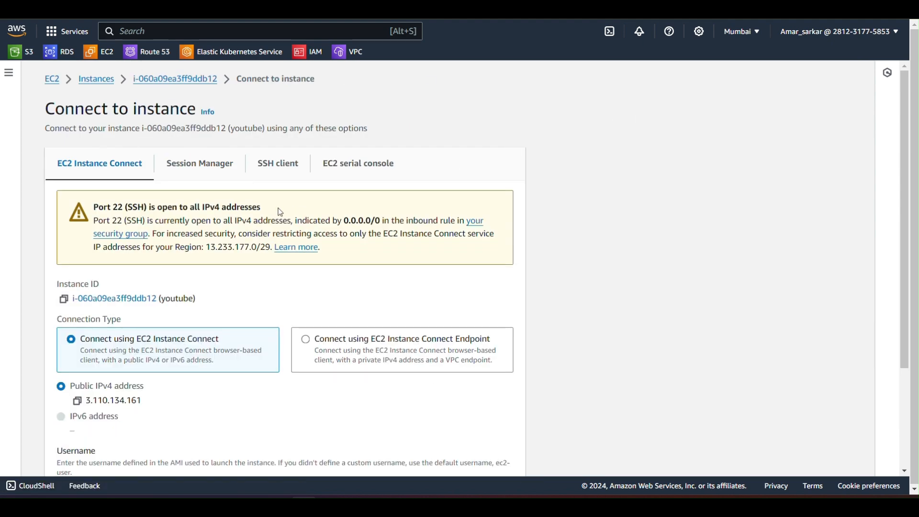
{"action": "scroll", "coordinate": [163, 177], "scroll_direction": "down", "scroll_amount": 3}
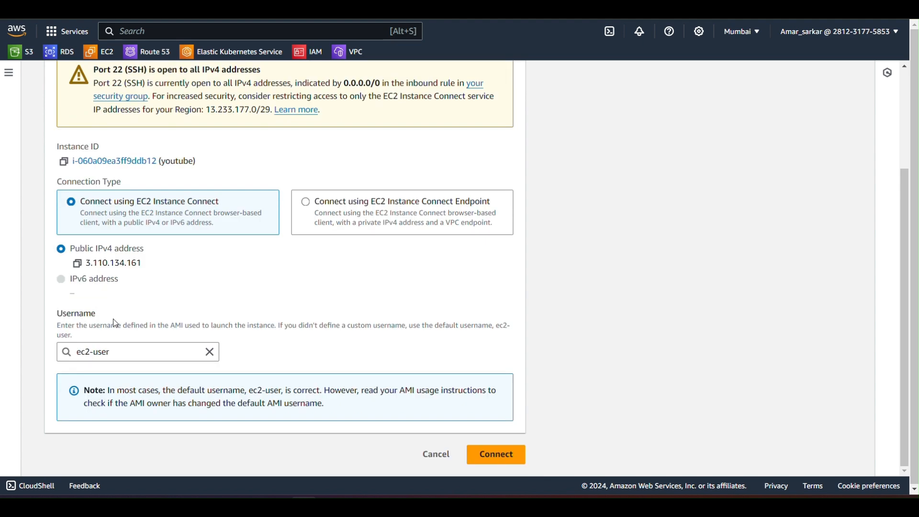
{"action": "scroll", "coordinate": [115, 323], "scroll_direction": "up", "scroll_amount": 3}
{"action": "left_click", "coordinate": [282, 164]}
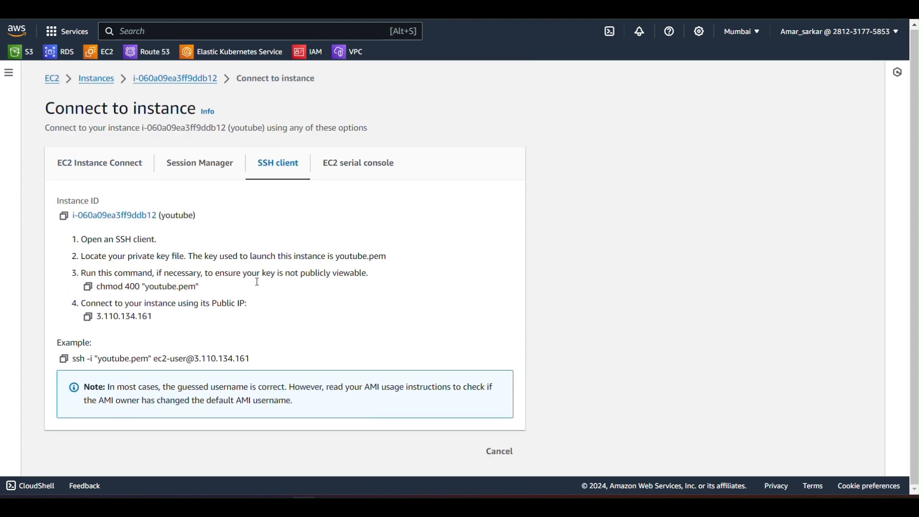
{"action": "left_click", "coordinate": [64, 359]}
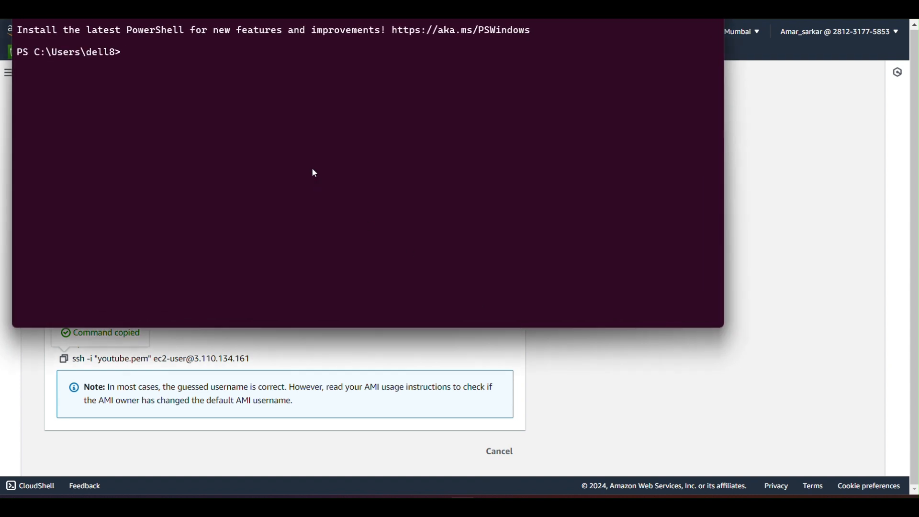
Step: Switch to Windows PowerShell and change the working directory to Downloads
{"action": "left_click_drag", "start_coordinate": [311, 20], "coordinate": [362, 70]}
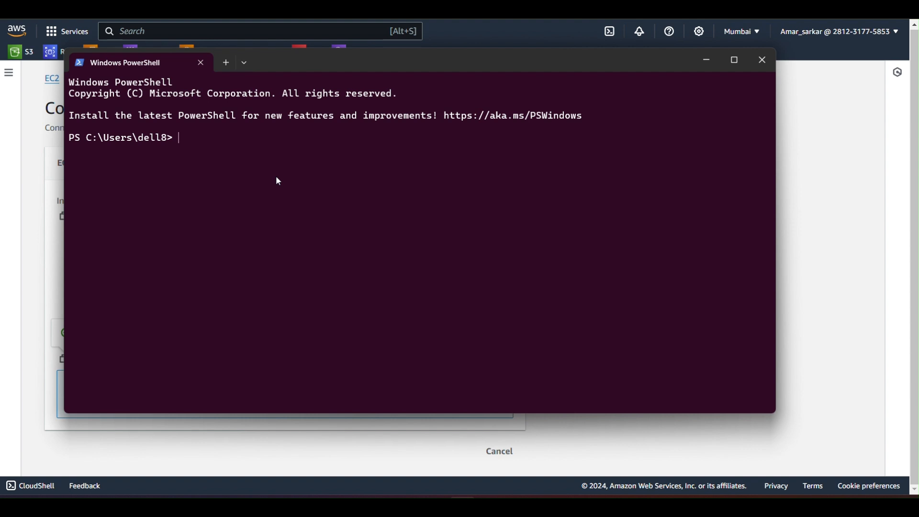
{"action": "type", "text": "cd dp"}
{"action": "type", "text": "w"}
{"action": "key", "text": "Tab"}
{"action": "key", "text": "Return"}
{"action": "key", "text": "ctrl+v"}
{"action": "key", "text": "Return"}
{"action": "type", "text": "yes"}
{"action": "key", "text": "Return"}
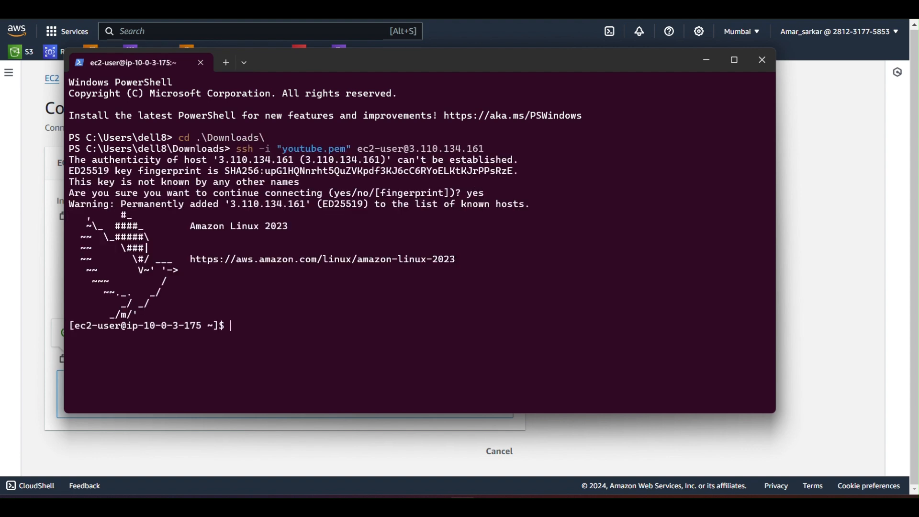
Step: Enter the message "we are in thank you very much" at the instance's shell prompt without running it
{"action": "type", "text": "we are in thank you very mush"}
{"action": "key", "text": "BackSpace"}
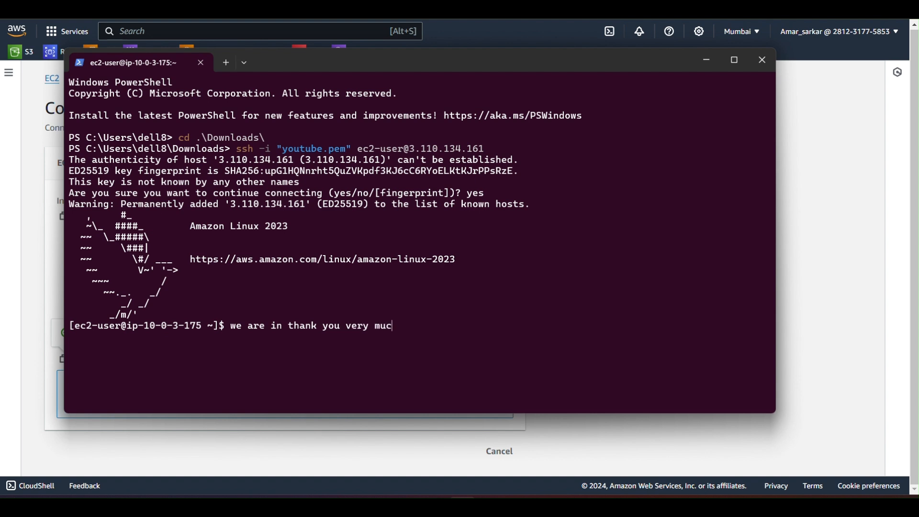
{"action": "type", "text": "ch"}
Step: Add a row of nine smiling-face emojis after the thank-you message at the shell prompt
{"action": "key", "text": "super+period"}
{"action": "key", "text": "Right"}
{"action": "key", "text": "Left"}
{"action": "key", "text": "Return"}
{"action": "key", "text": "Return"}
{"action": "key", "text": "Return"}
{"action": "key", "text": "Return"}
{"action": "key", "text": "Return"}
{"action": "key", "text": "Return"}
{"action": "key", "text": "Return"}
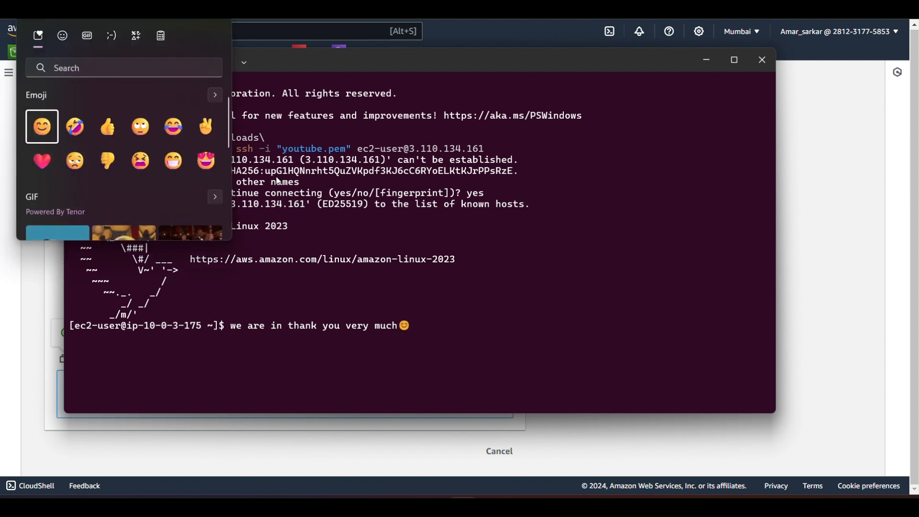
{"action": "key", "text": "Return"}
{"action": "key", "text": "Return"}
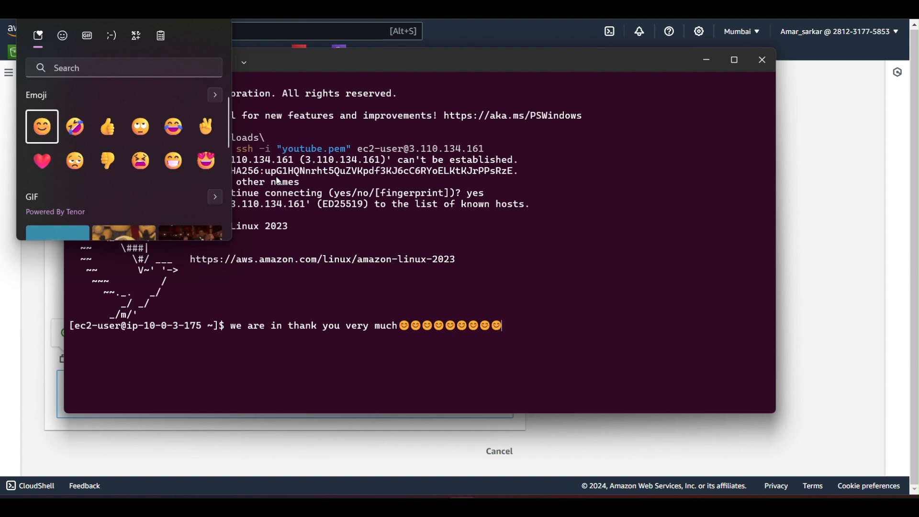